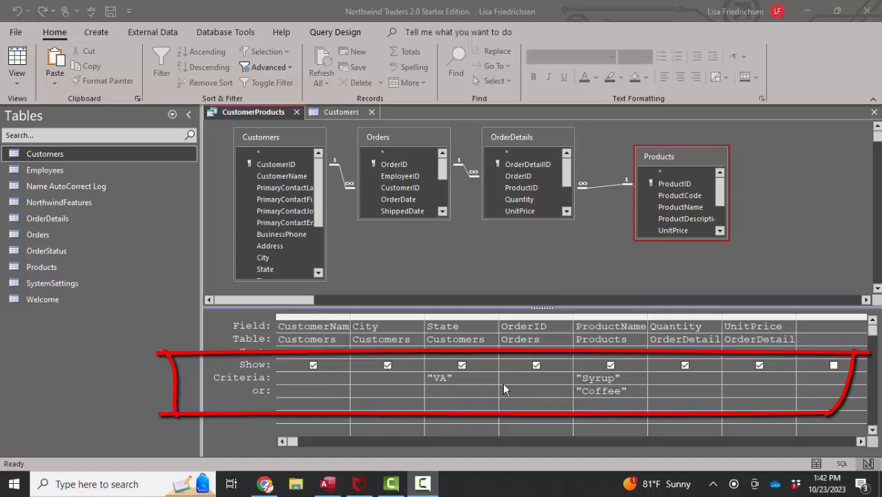
Step: Clear the "Syrup" and "Coffee" criteria from the ProductName column of the CustomerProducts query
{"action": "left_click", "coordinate": [472, 378]}
{"action": "double_click", "coordinate": [598, 378]}
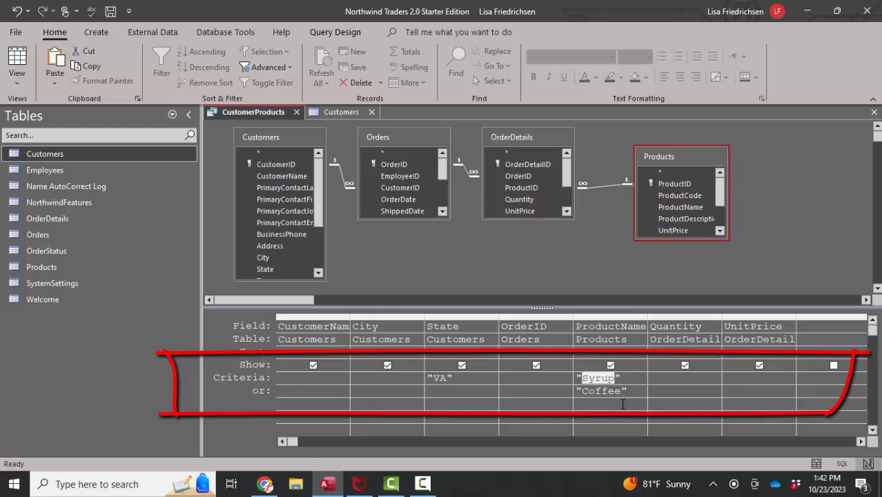
{"action": "double_click", "coordinate": [604, 391]}
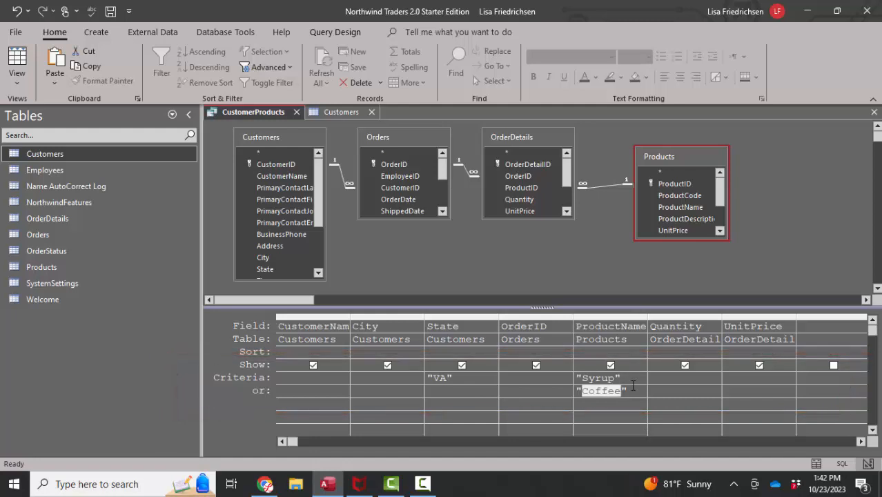
{"action": "left_click", "coordinate": [576, 378]}
{"action": "key", "text": "Delete"}
{"action": "left_click_drag", "start_coordinate": [627, 391], "coordinate": [540, 385]}
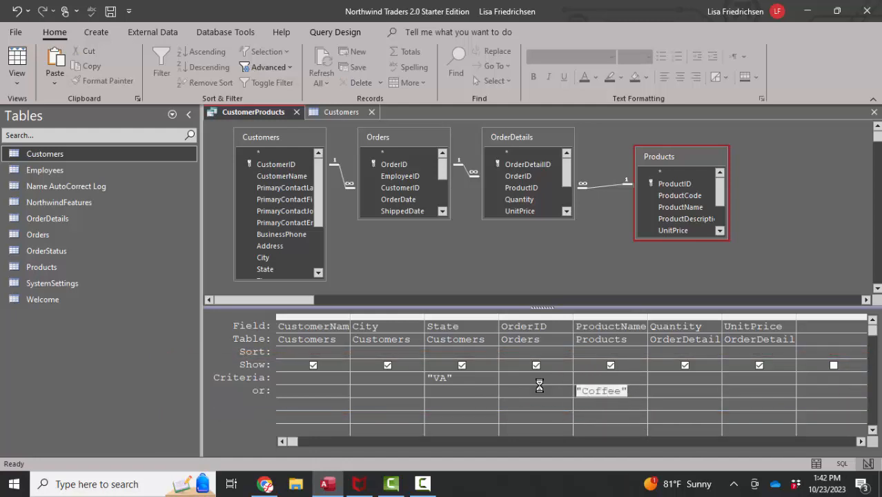
{"action": "key", "text": "Delete"}
Step: Replace the State criterion with "MO" and enter "KS" on the or row beneath it
{"action": "left_click_drag", "start_coordinate": [456, 378], "coordinate": [427, 379]}
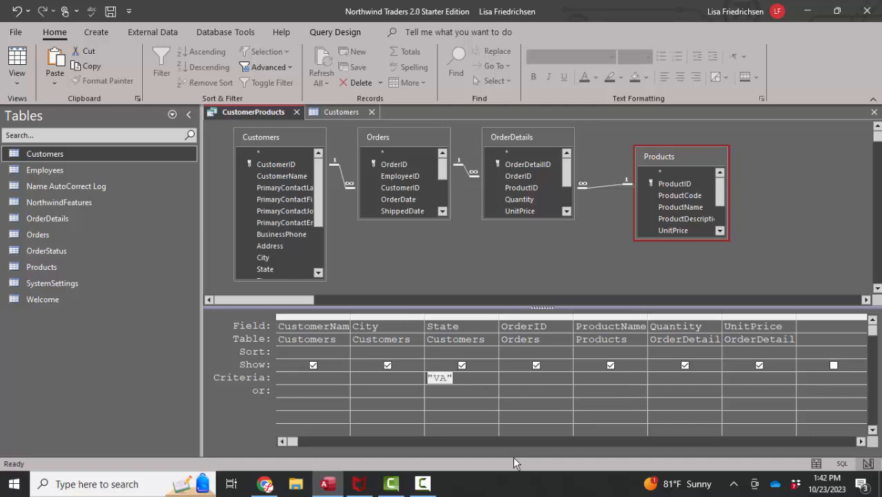
{"action": "type", "text": "MO"}
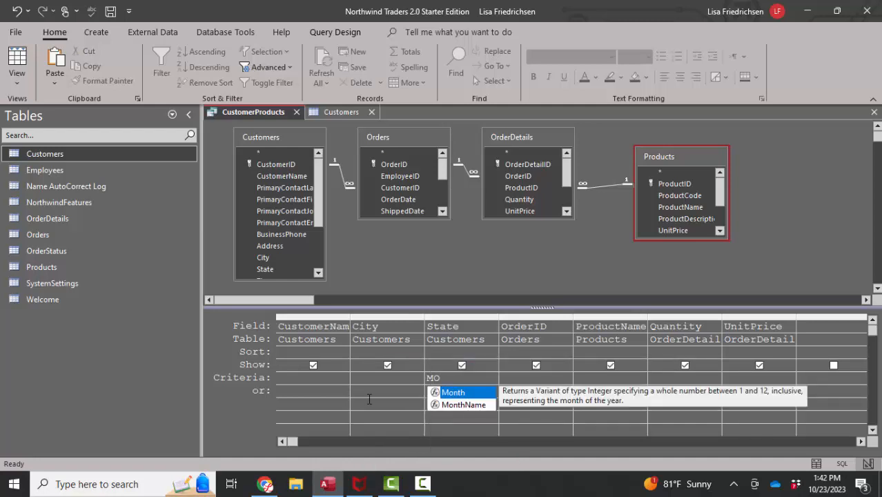
{"action": "left_click", "coordinate": [438, 390]}
{"action": "type", "text": "KS"}
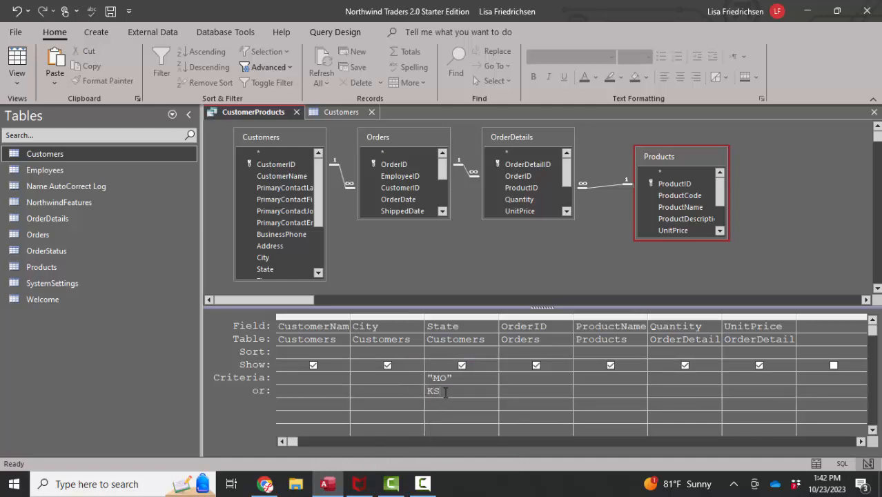
{"action": "left_click", "coordinate": [468, 414]}
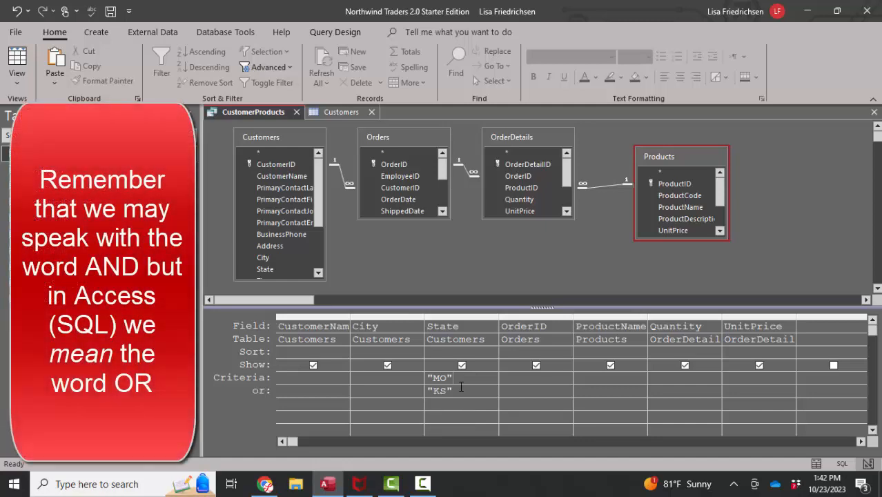
Step: Combine the State criteria into "MO" And "KS" on one row in a widened column, and check the query's datasheet
{"action": "key", "text": "Up"}
{"action": "key", "text": "Delete"}
{"action": "type", "text": "and \"KS\""}
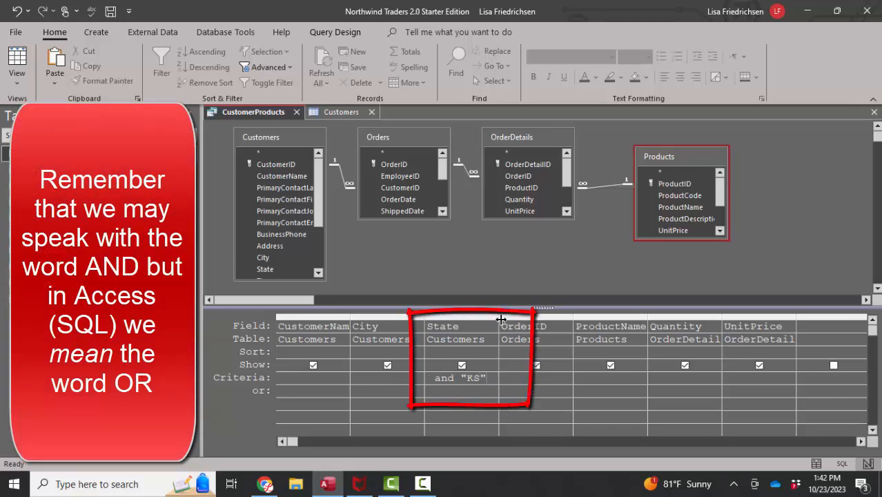
{"action": "left_click", "coordinate": [459, 326]}
{"action": "left_click", "coordinate": [493, 326]}
{"action": "left_click", "coordinate": [502, 325]}
{"action": "left_click_drag", "start_coordinate": [498, 316], "coordinate": [555, 316]}
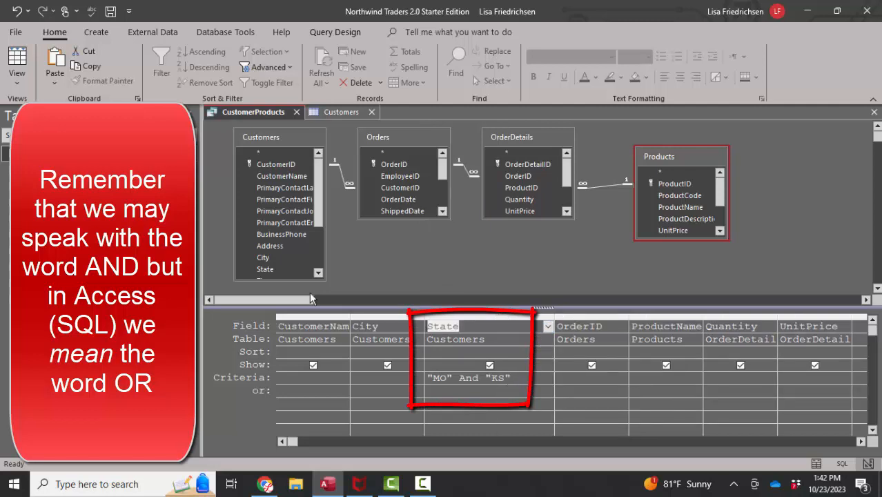
{"action": "left_click", "coordinate": [21, 66]}
{"action": "left_click", "coordinate": [20, 64]}
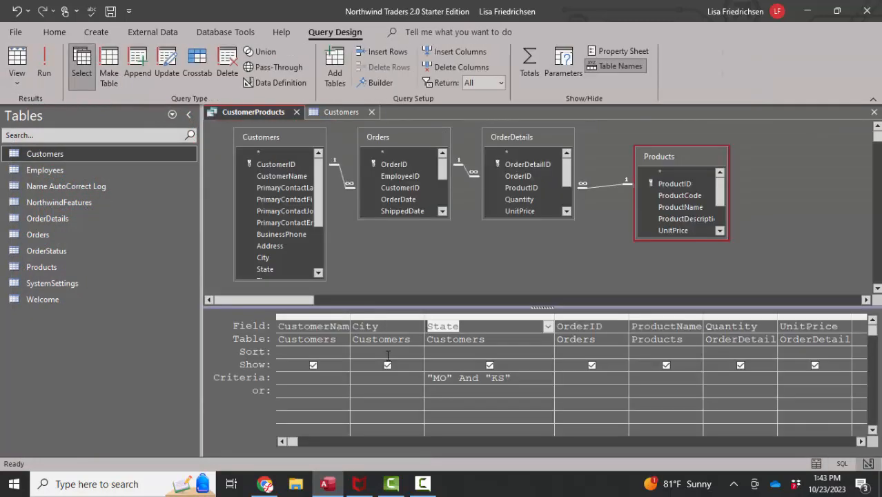
Step: Change the State criterion to "MO" Or "KS" and display the query's datasheet
{"action": "double_click", "coordinate": [481, 380]}
{"action": "type", "text": "OR"}
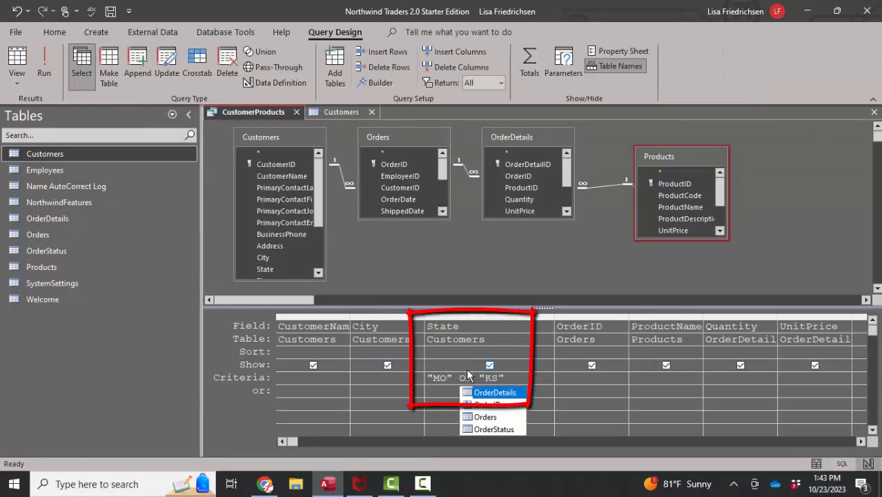
{"action": "left_click", "coordinate": [449, 397]}
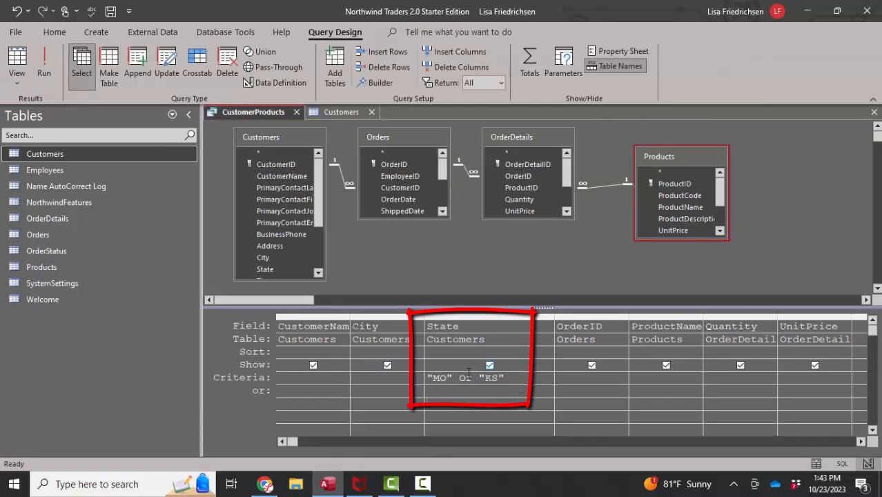
{"action": "double_click", "coordinate": [438, 378]}
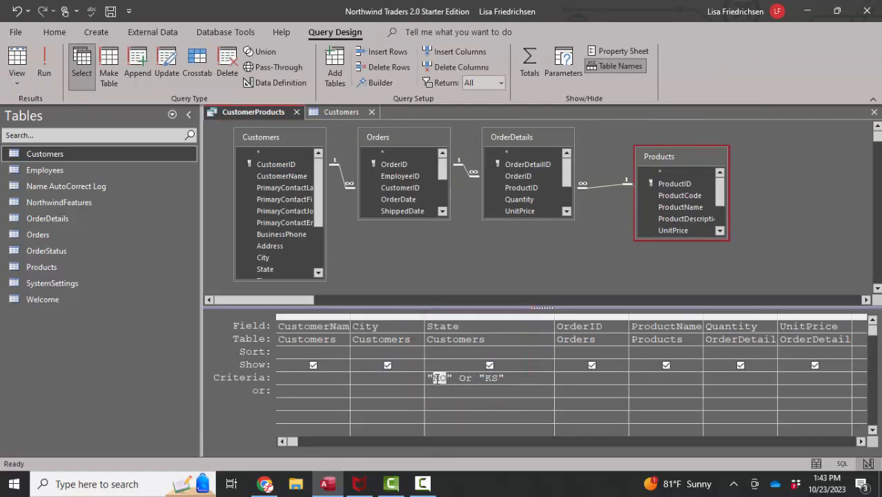
{"action": "double_click", "coordinate": [491, 378]}
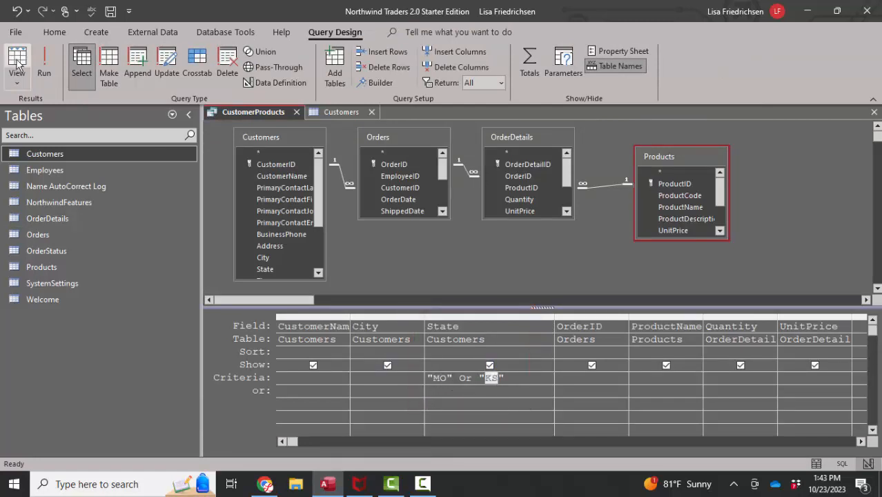
{"action": "left_click", "coordinate": [18, 66]}
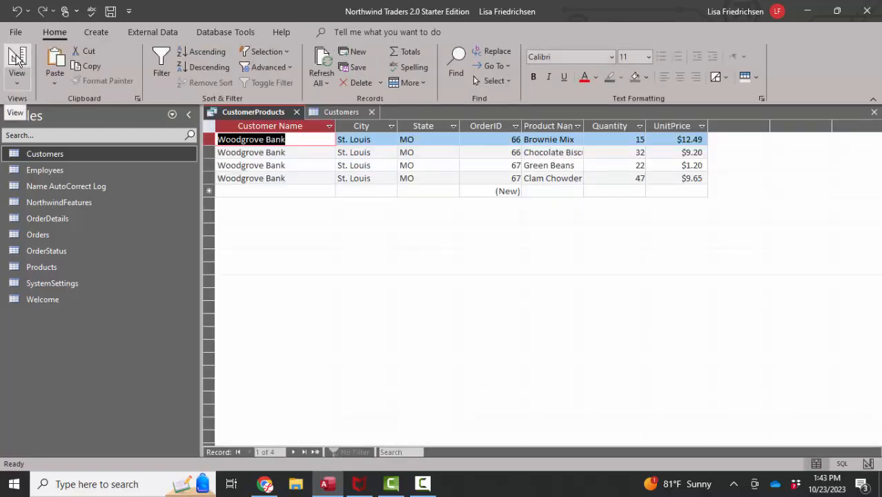
Step: Split the State criteria so "MO" stays on the criteria row and "KS" goes on the or row, and display the datasheet
{"action": "left_click", "coordinate": [17, 66]}
{"action": "left_click_drag", "start_coordinate": [457, 378], "coordinate": [512, 381]}
{"action": "key", "text": "Delete"}
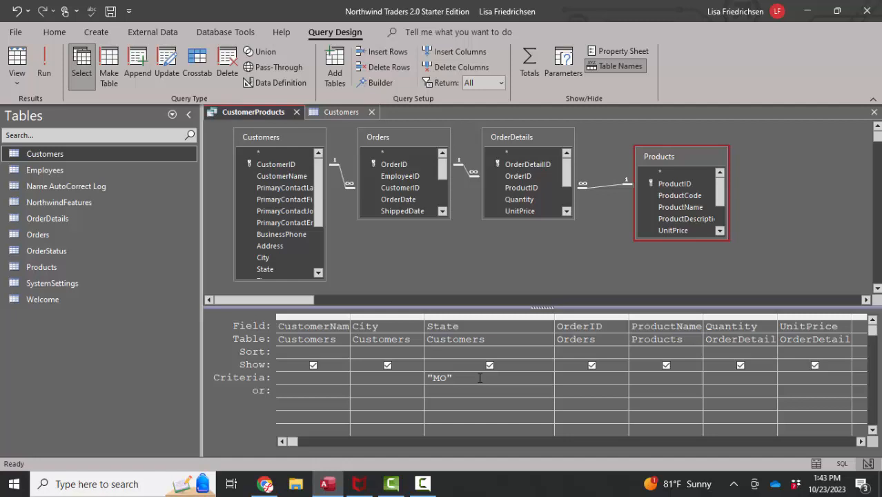
{"action": "type", "text": "\"KS\""}
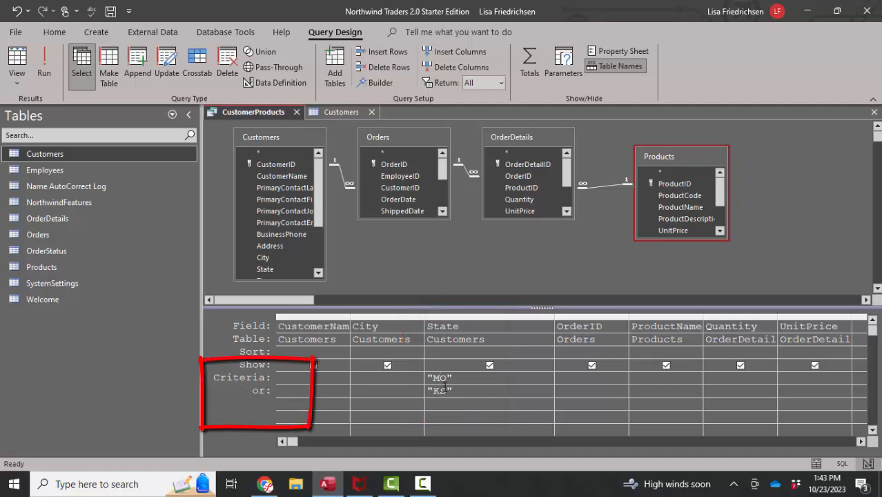
{"action": "left_click", "coordinate": [17, 62]}
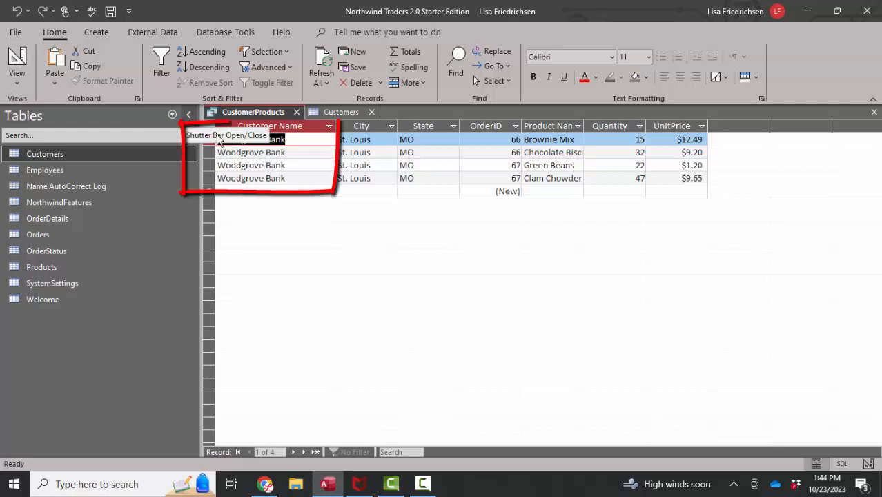
Step: Filter the Customers table's State column to only KS and MO
{"action": "left_click", "coordinate": [342, 112]}
{"action": "left_click", "coordinate": [869, 126]}
{"action": "left_click", "coordinate": [846, 125]}
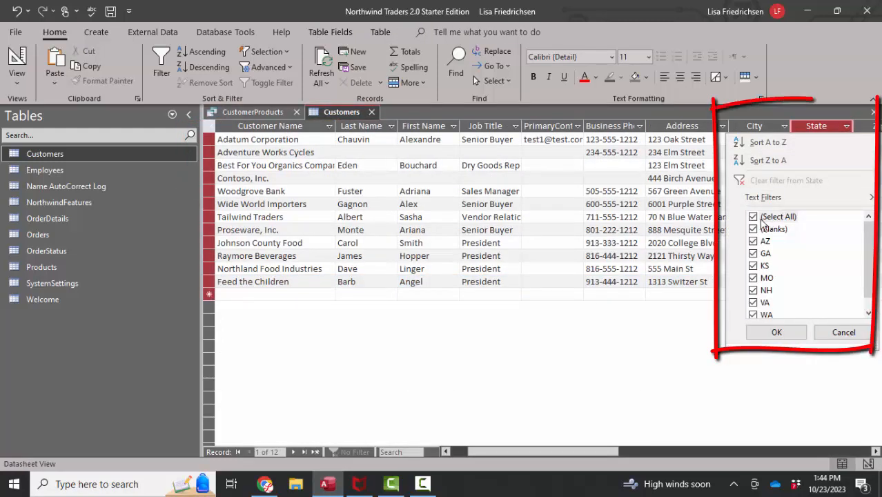
{"action": "left_click", "coordinate": [753, 266]}
{"action": "left_click", "coordinate": [753, 278]}
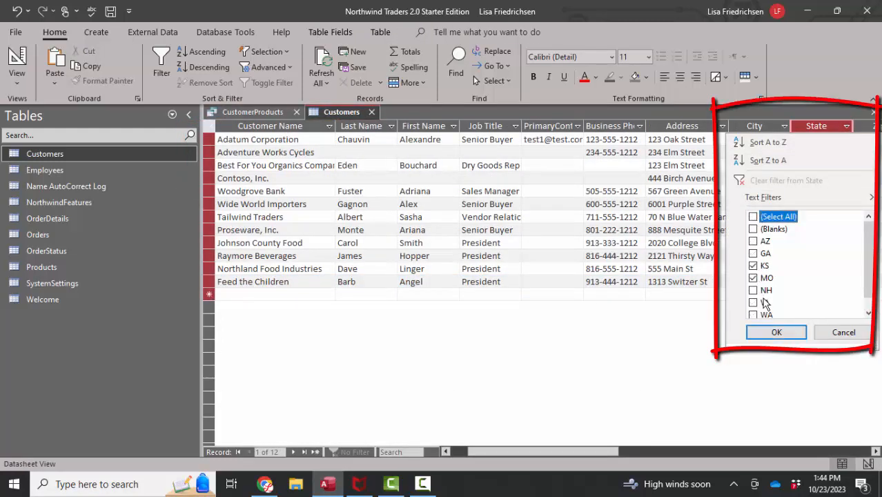
{"action": "left_click", "coordinate": [779, 335]}
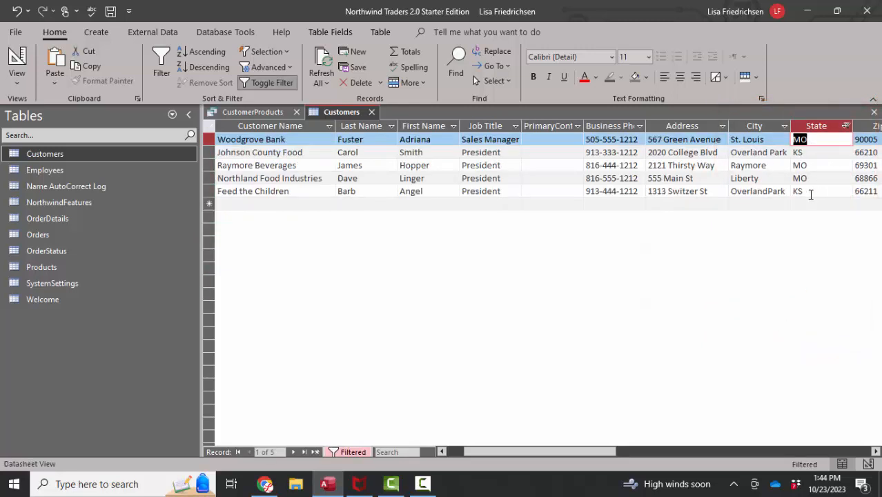
Step: Remove the Products and OrderDetails tables from the CustomerProducts query design
{"action": "left_click", "coordinate": [257, 114]}
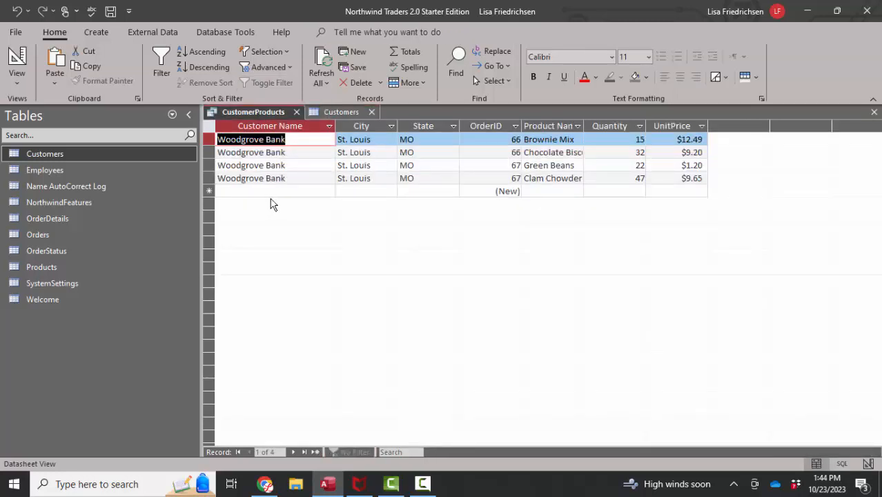
{"action": "left_click", "coordinate": [17, 60]}
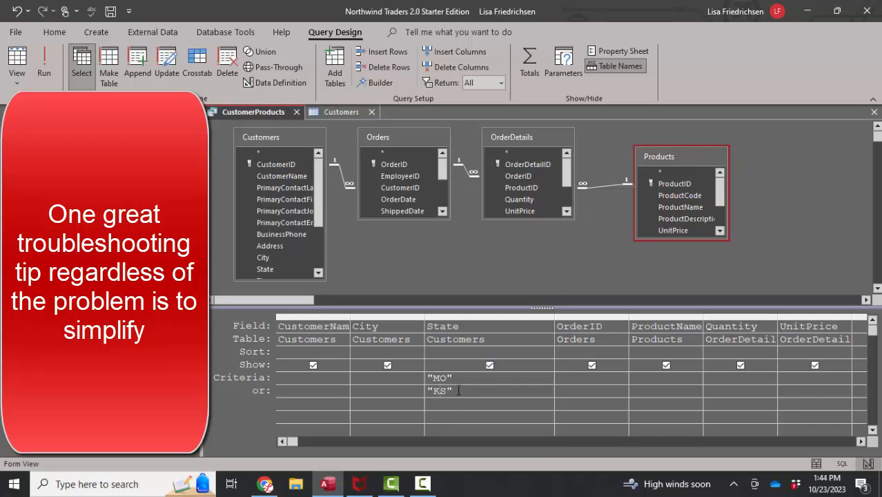
{"action": "left_click", "coordinate": [685, 161]}
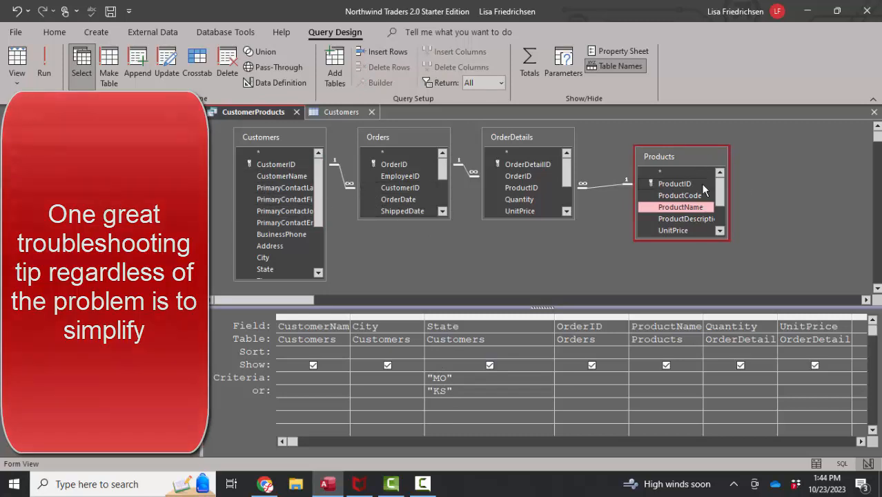
{"action": "key", "text": "Delete"}
{"action": "left_click", "coordinate": [551, 136]}
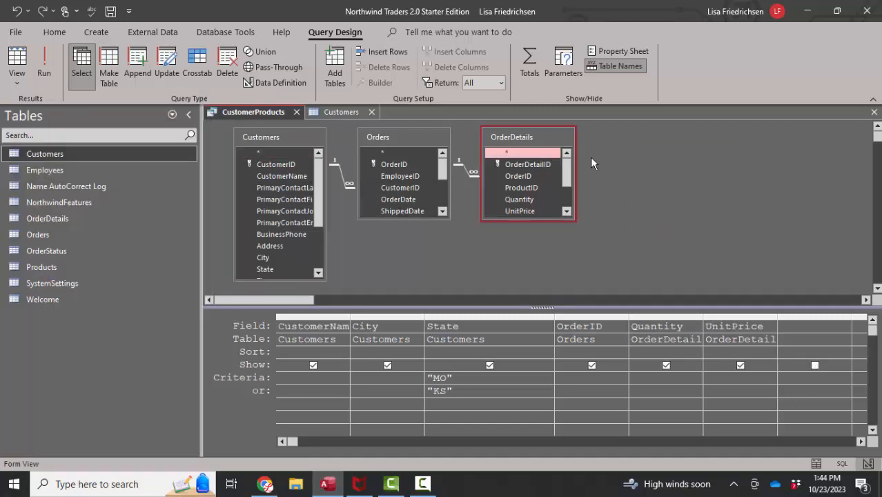
{"action": "key", "text": "Delete"}
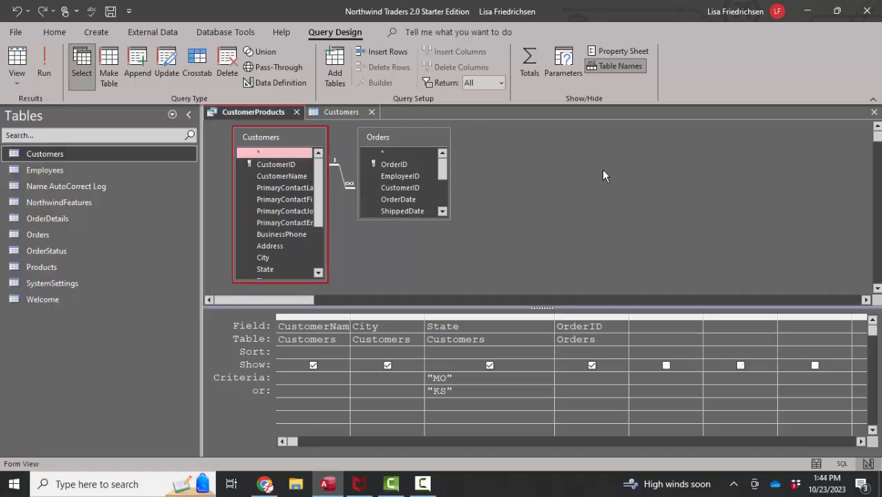
Step: View the simplified query's datasheet and compare its customers with the filtered Customers table
{"action": "left_click", "coordinate": [301, 330]}
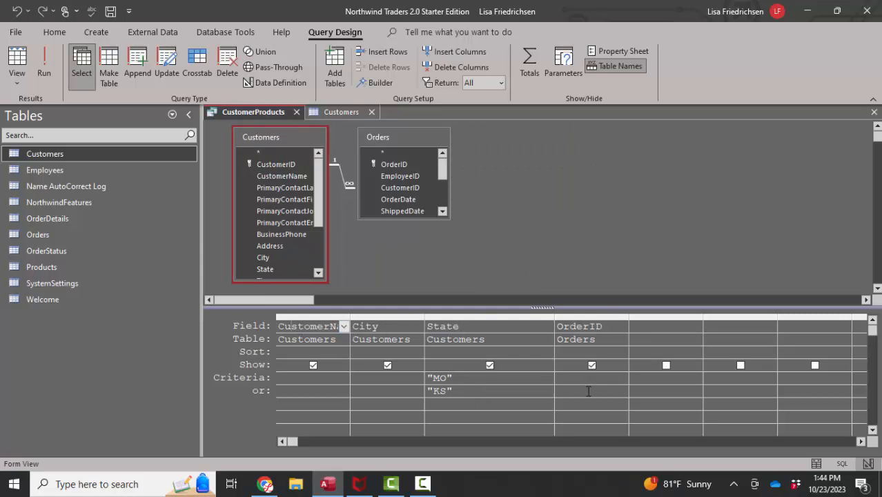
{"action": "left_click", "coordinate": [14, 61]}
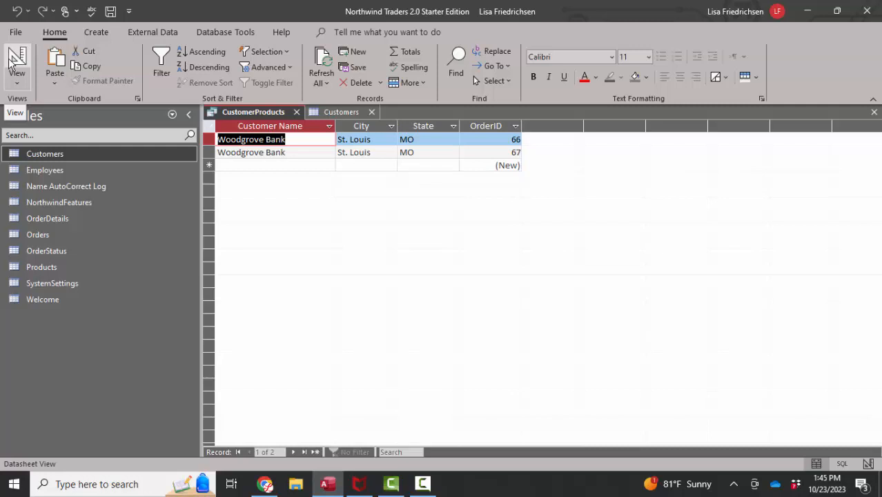
{"action": "left_click", "coordinate": [342, 115]}
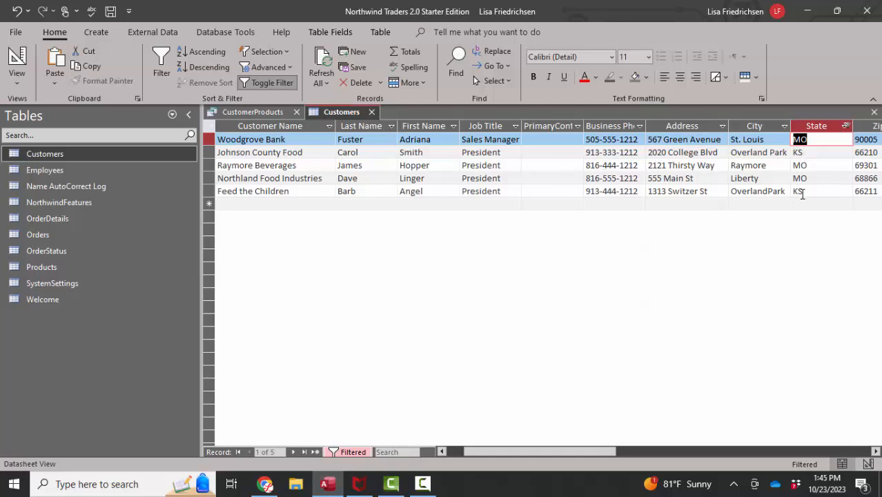
{"action": "left_click", "coordinate": [263, 113]}
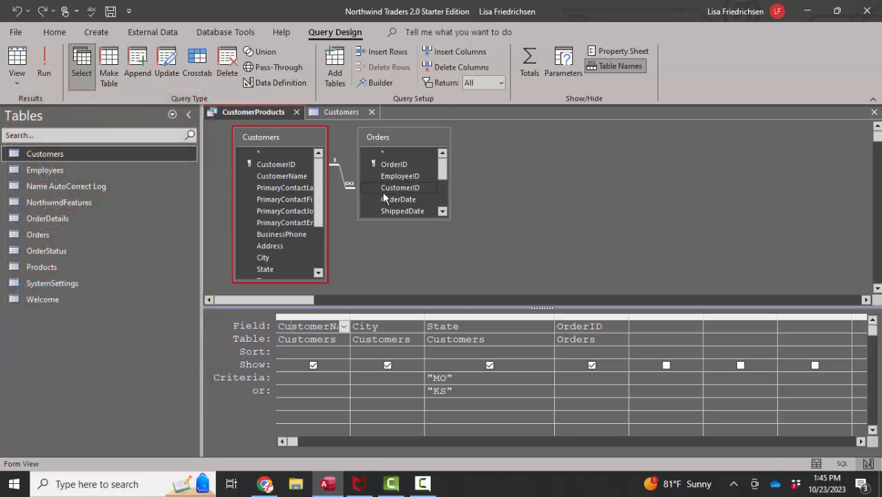
Step: Set the Customers–Orders join to include ALL records from Customers and only matching Orders records, and display the query's datasheet
{"action": "double_click", "coordinate": [342, 174]}
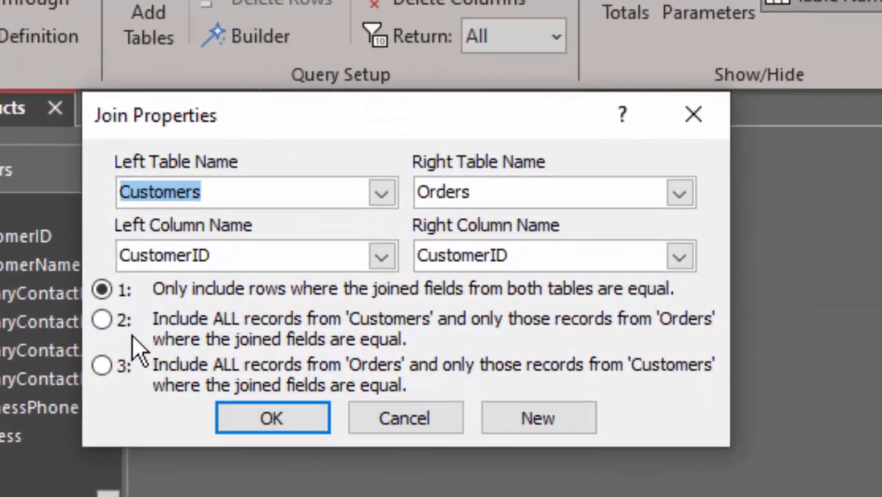
{"action": "left_click", "coordinate": [103, 320]}
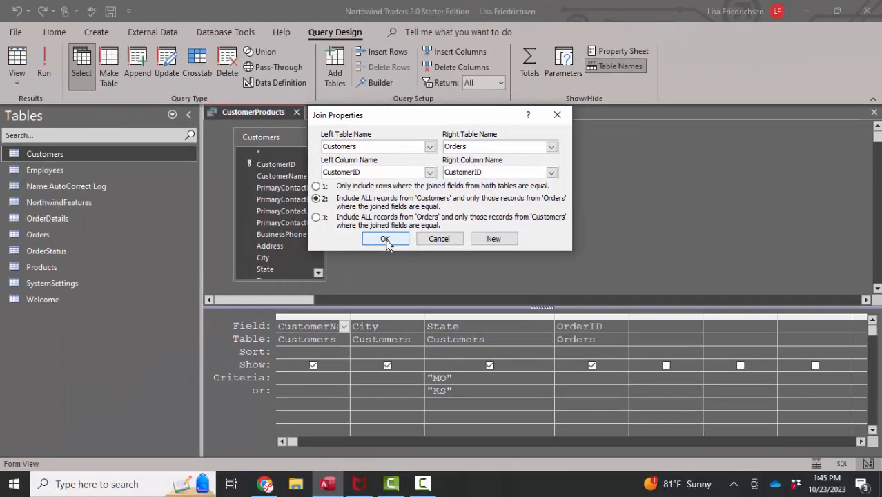
{"action": "left_click", "coordinate": [385, 239]}
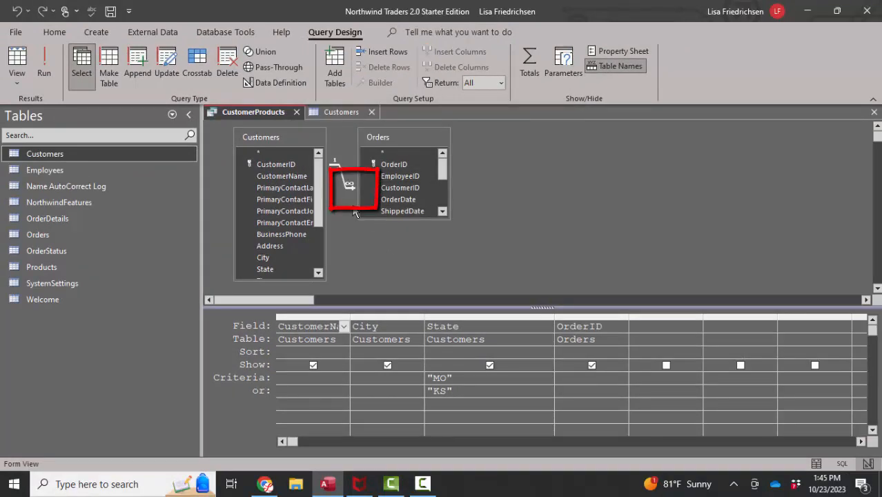
{"action": "left_click", "coordinate": [16, 58]}
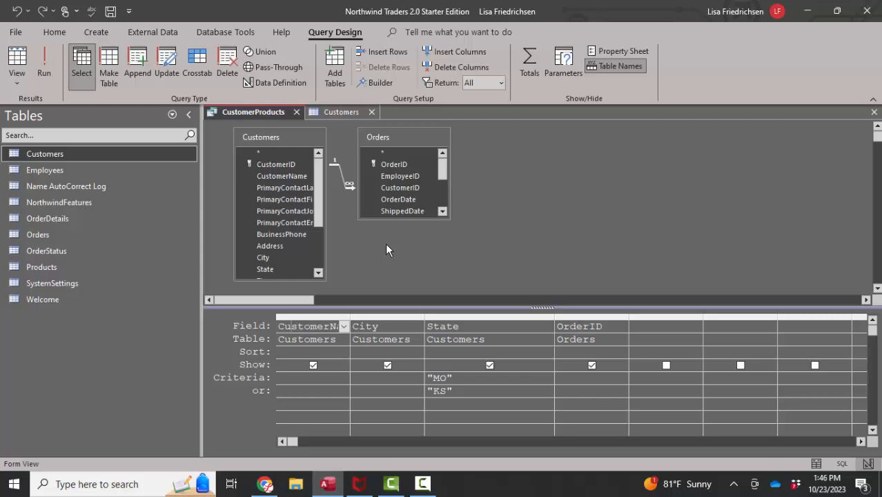
Step: Lengthen the Orders field list in the query design so it shows fields down to AddedBy
{"action": "left_click", "coordinate": [299, 378]}
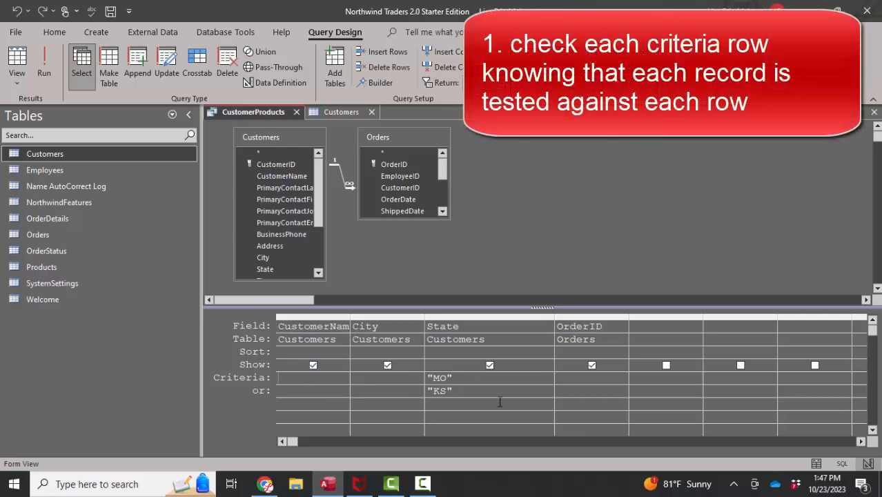
{"action": "left_click_drag", "start_coordinate": [433, 220], "coordinate": [434, 267]}
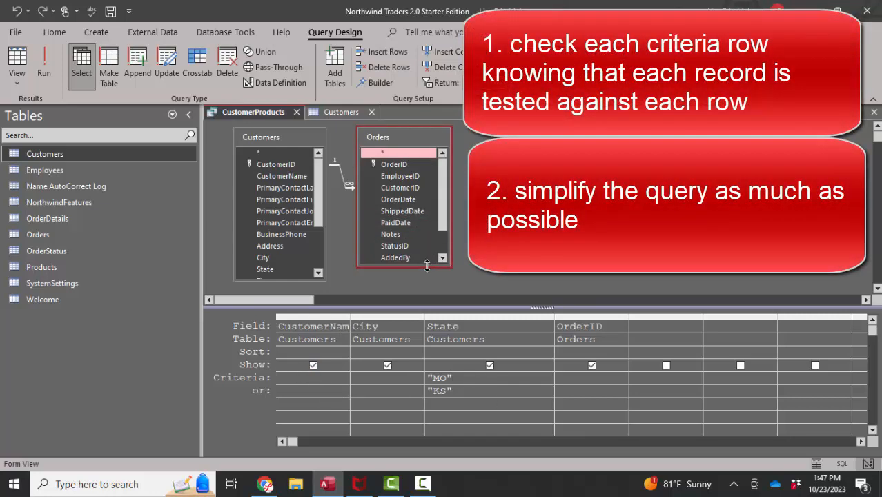